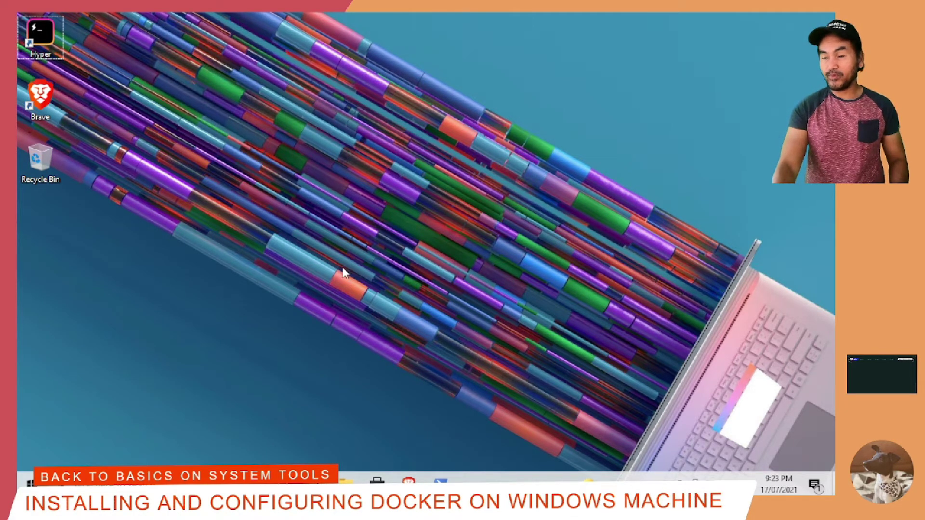
- In Brave, search for "docker desktop for windows" and download the Docker Desktop installer from its Docker Hub page
{"action": "left_click", "coordinate": [435, 199]}
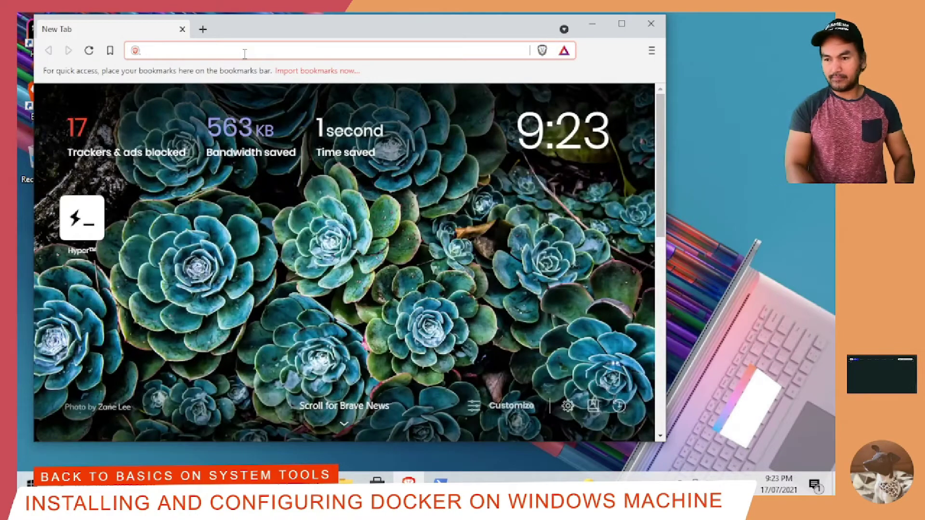
{"action": "type", "text": "docker desktop for windows"}
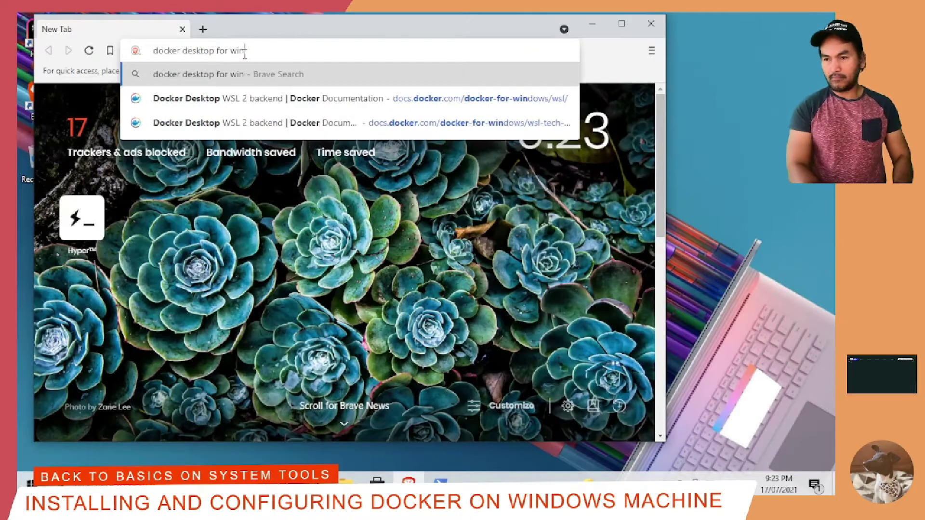
{"action": "key", "text": "Return"}
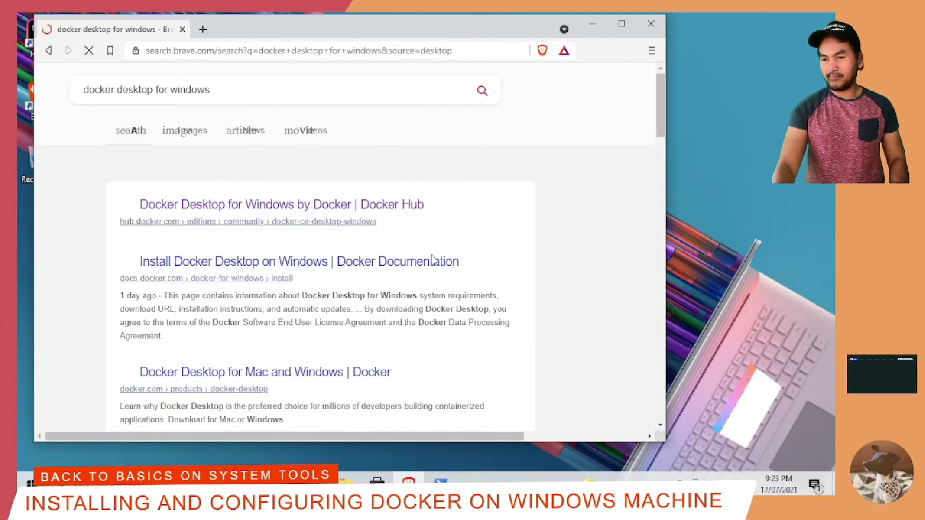
{"action": "left_click", "coordinate": [213, 206]}
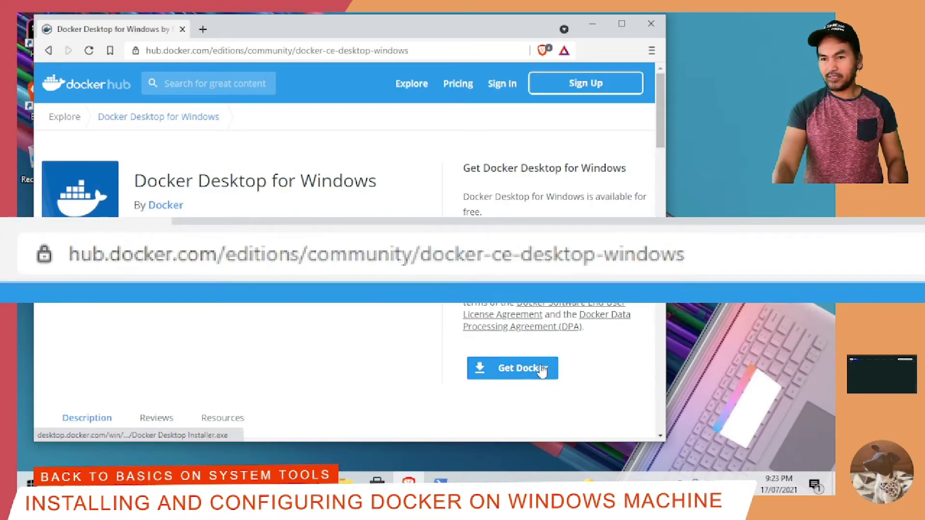
{"action": "left_click", "coordinate": [524, 376]}
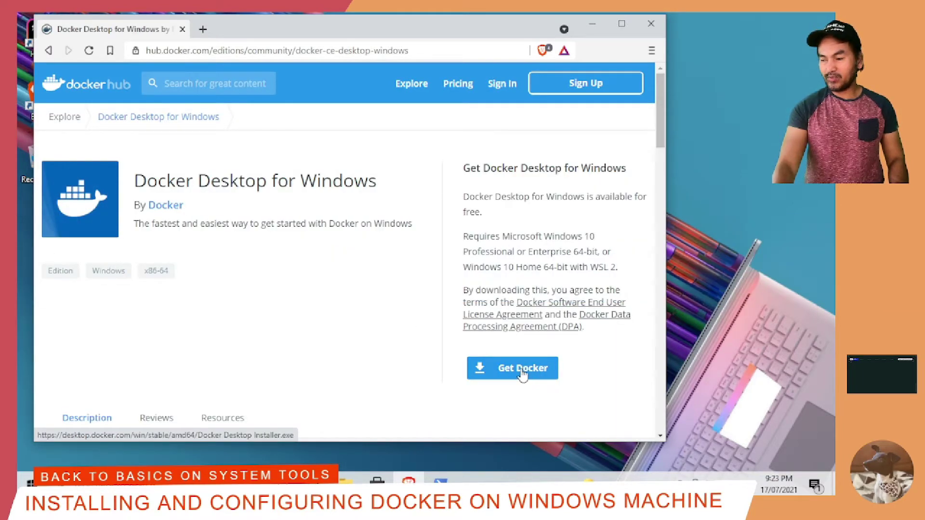
{"action": "left_click", "coordinate": [337, 299]}
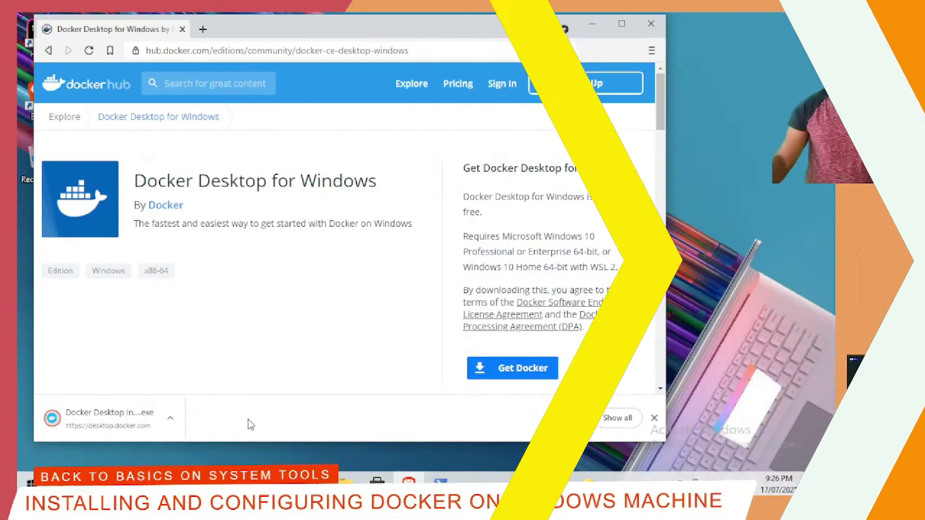
- Install Docker Desktop with the required WSL 2 Windows components and a desktop shortcut, and close the installer and browser
{"action": "left_click", "coordinate": [109, 419]}
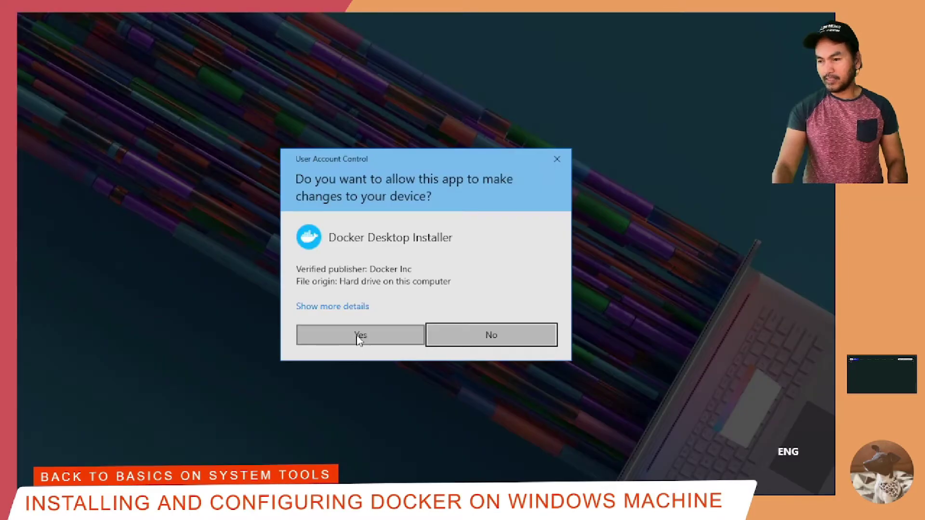
{"action": "left_click", "coordinate": [361, 336]}
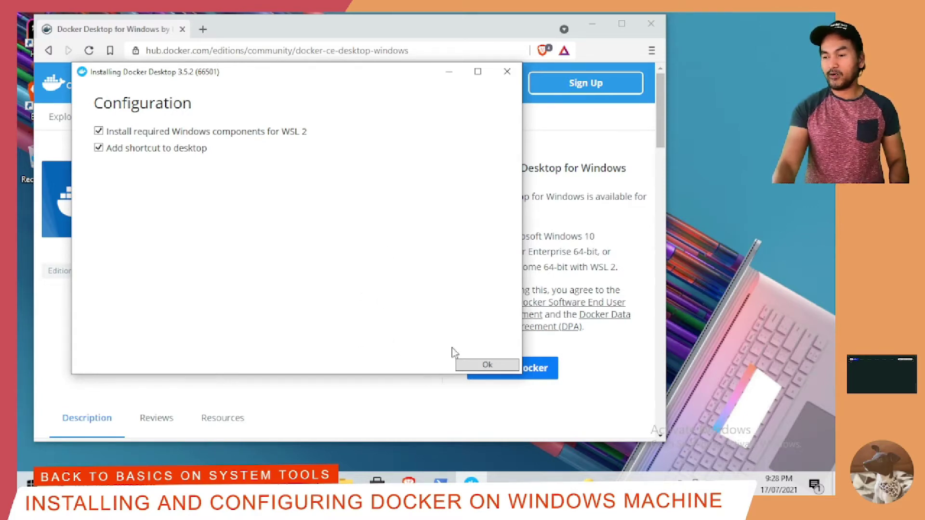
{"action": "left_click", "coordinate": [471, 364]}
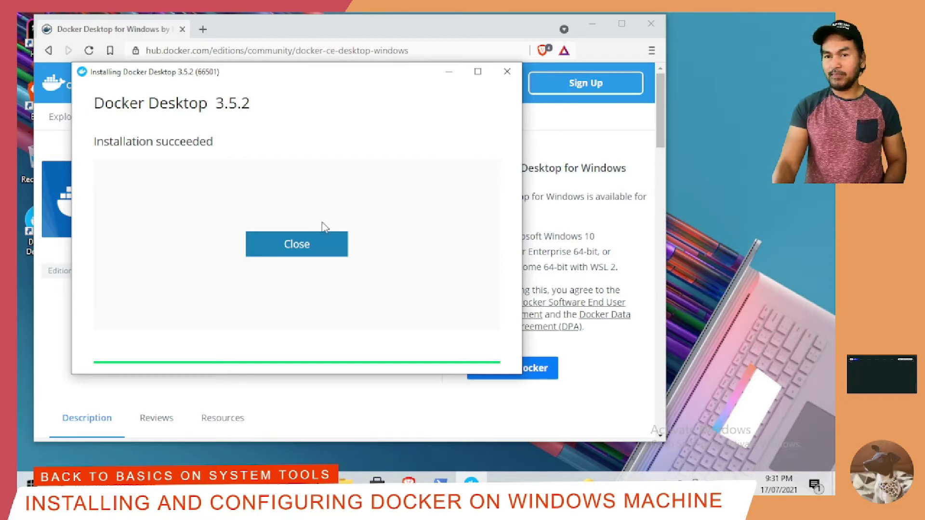
{"action": "left_click", "coordinate": [305, 244]}
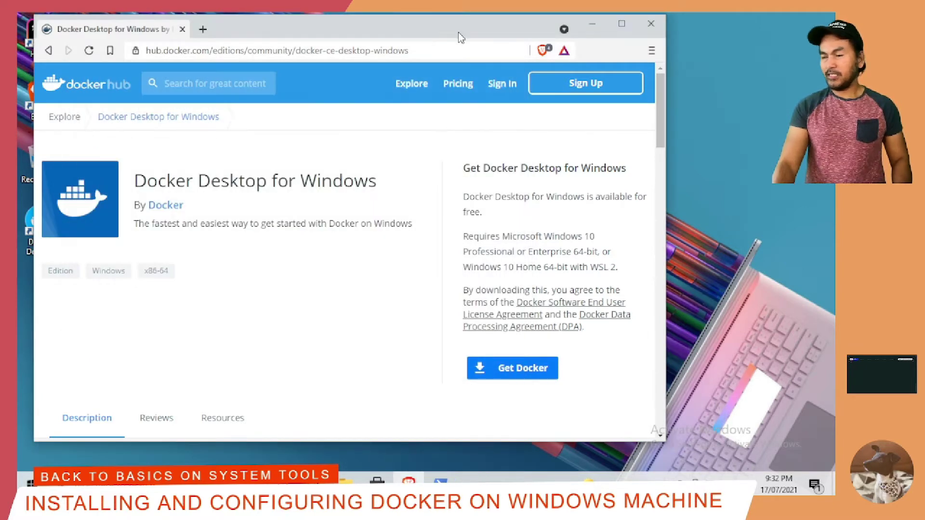
{"action": "left_click", "coordinate": [651, 23]}
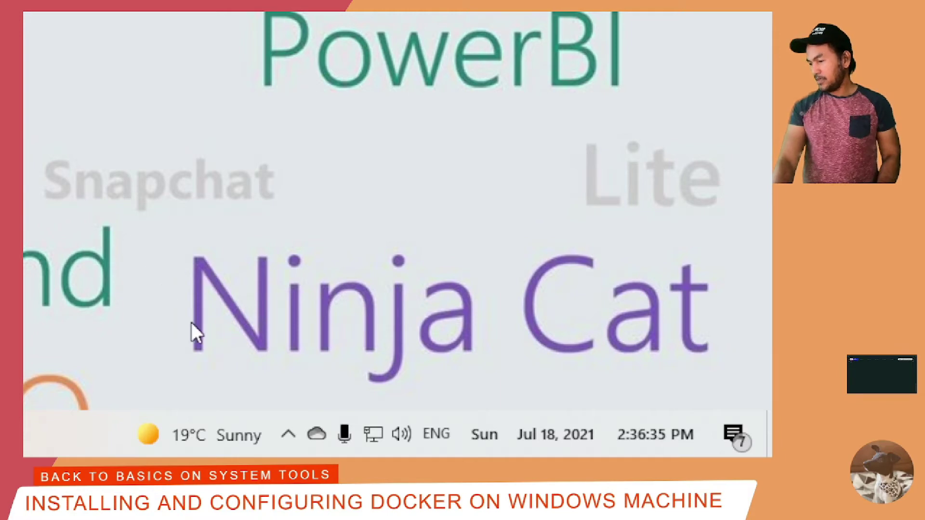
- Sign in to Docker Desktop with the prefilled Docker ID, entering the account password
{"action": "left_click", "coordinate": [289, 436]}
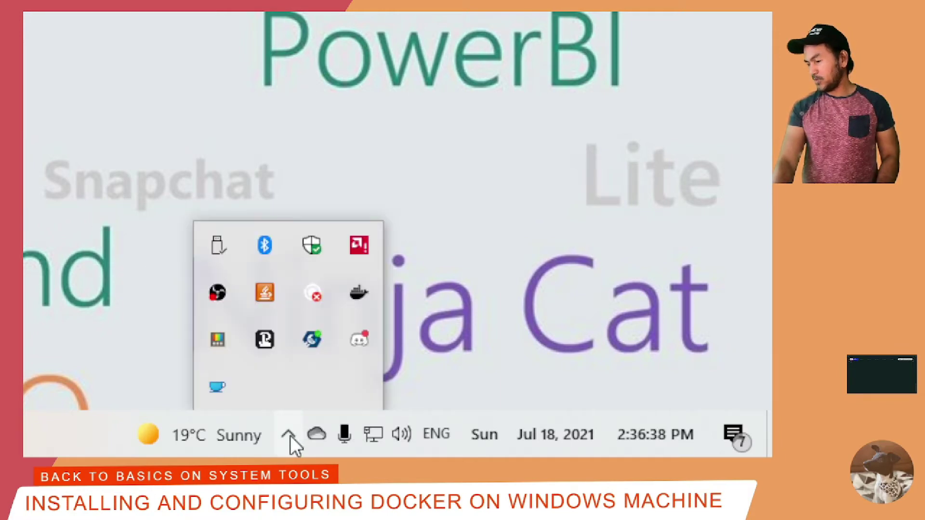
{"action": "right_click", "coordinate": [357, 294]}
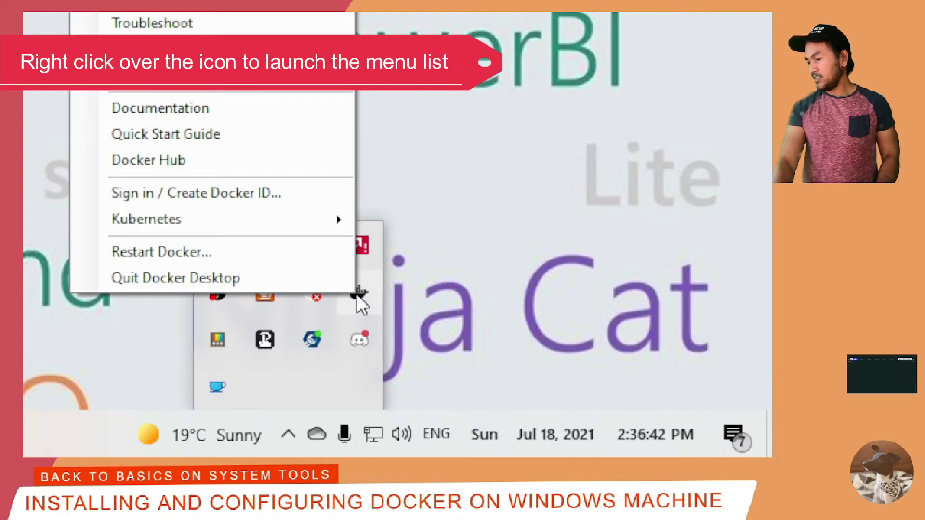
{"action": "left_click", "coordinate": [237, 200]}
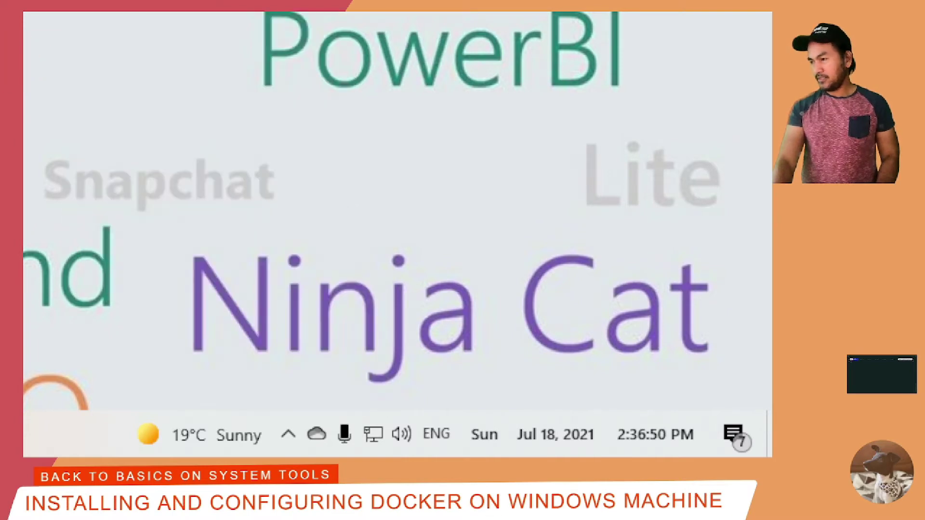
{"action": "left_click_drag", "start_coordinate": [286, 11], "coordinate": [349, 54]}
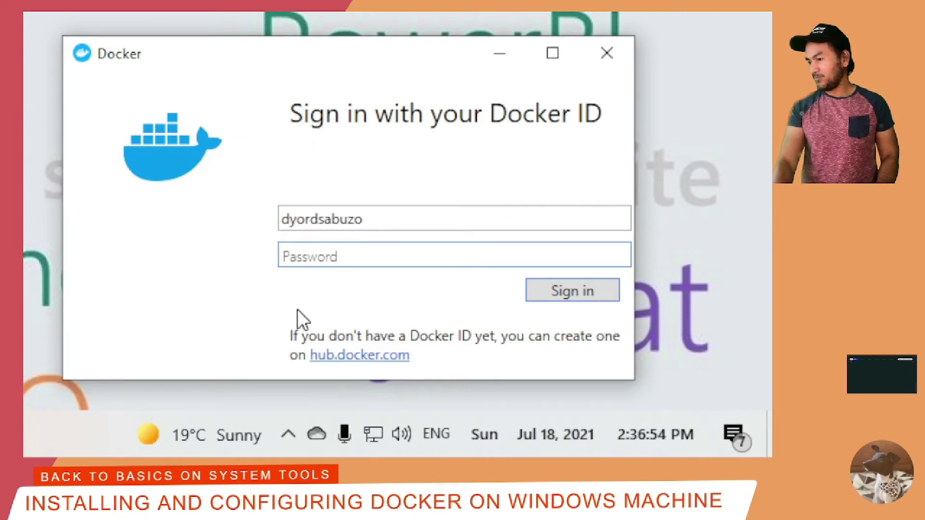
{"action": "type", "text": "************"}
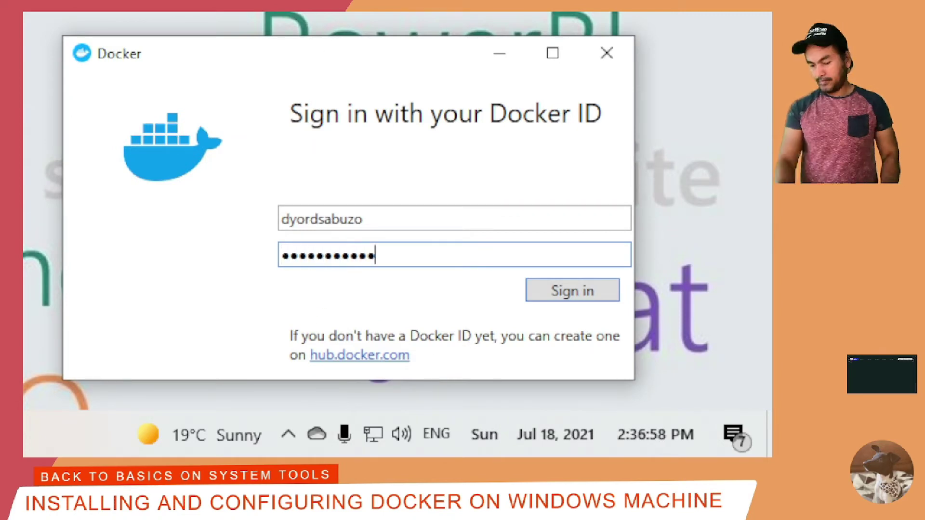
{"action": "key", "text": "Return"}
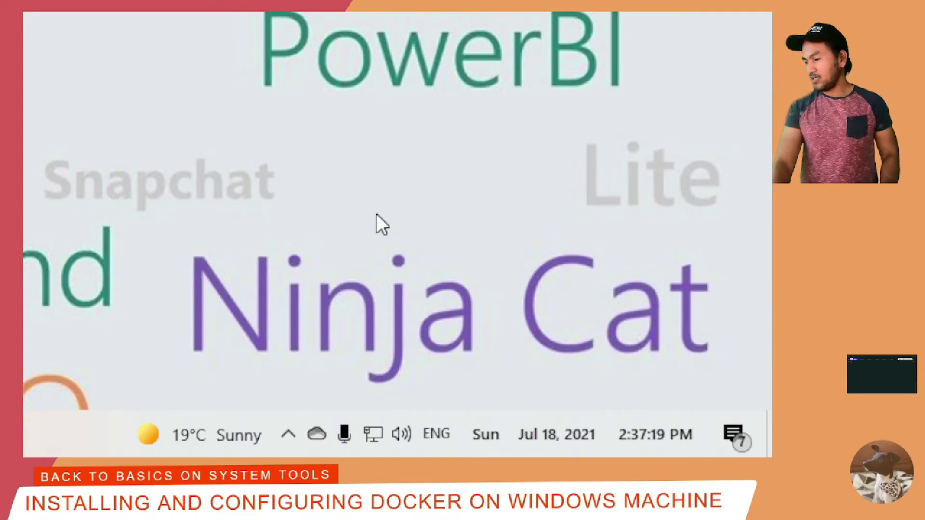
- Sign out of the Docker account in Docker Desktop
{"action": "left_click", "coordinate": [290, 437]}
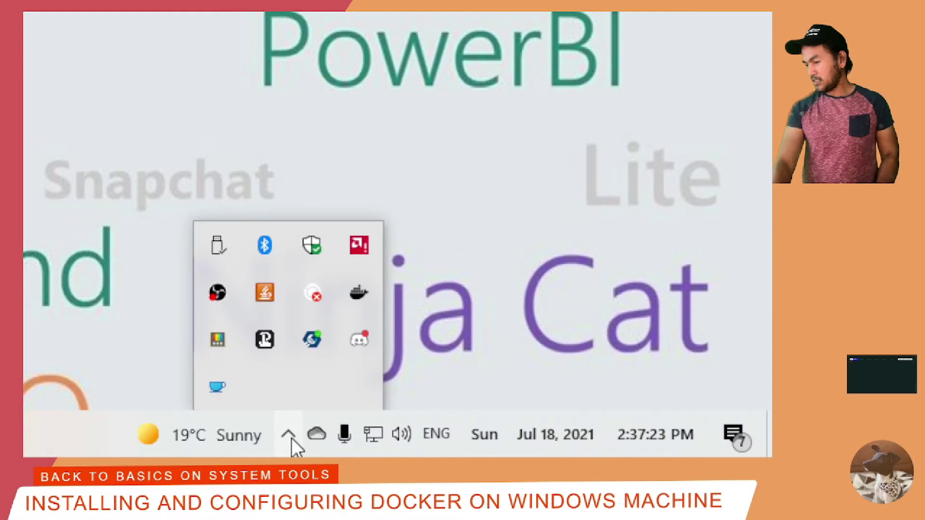
{"action": "right_click", "coordinate": [359, 299]}
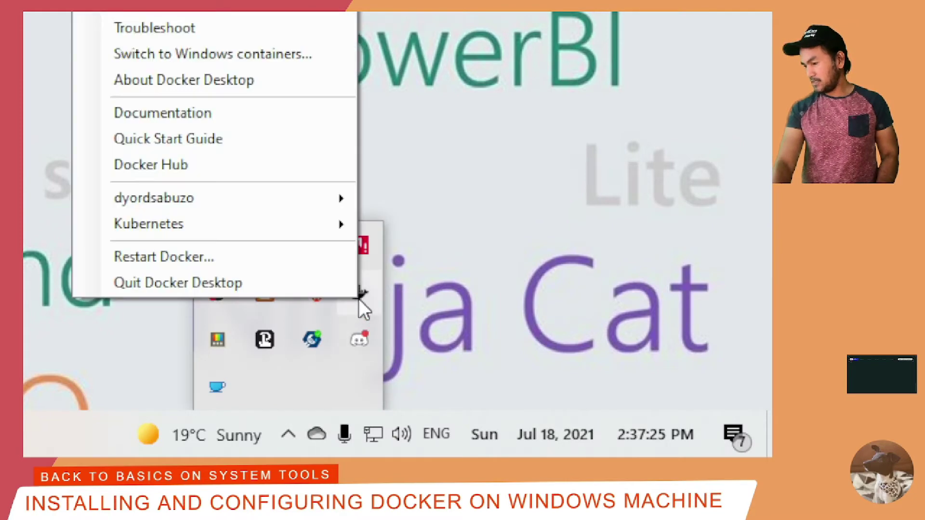
{"action": "mouse_move", "coordinate": [211, 201]}
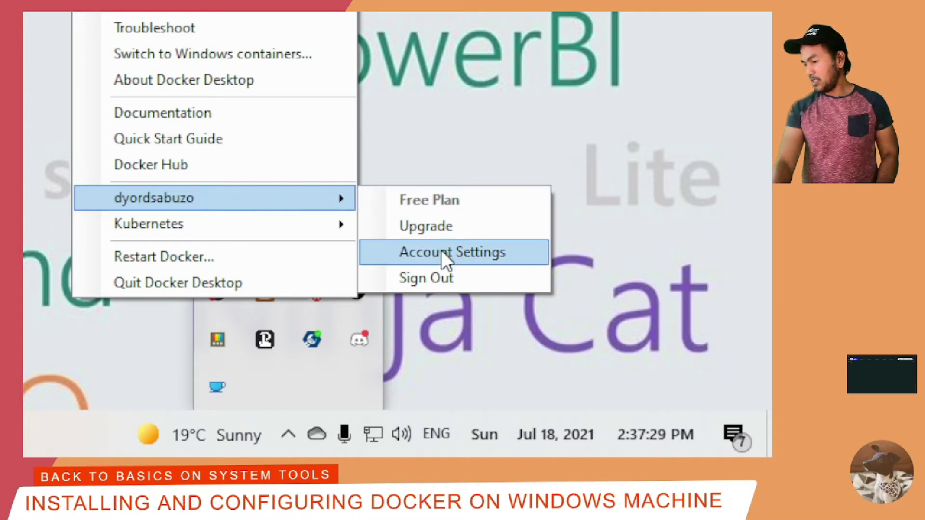
{"action": "left_click", "coordinate": [447, 277]}
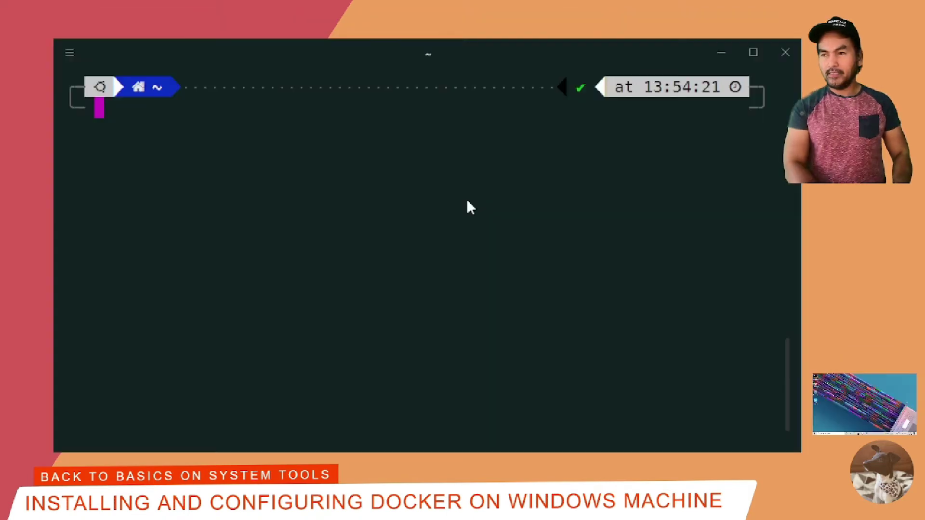
- In the terminal, log in to Docker using docker login -u with the account's username, and enter the account password
{"action": "type", "text": "docker login"}
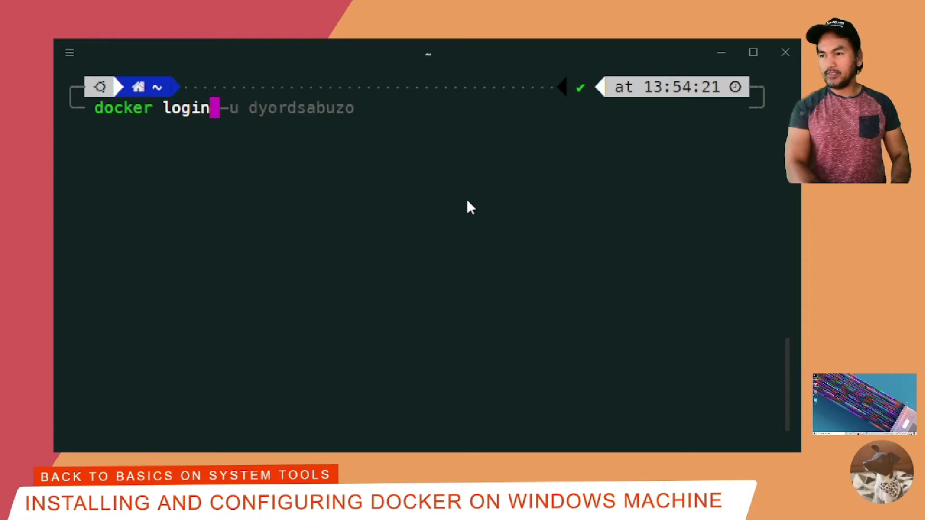
{"action": "key", "text": "Right"}
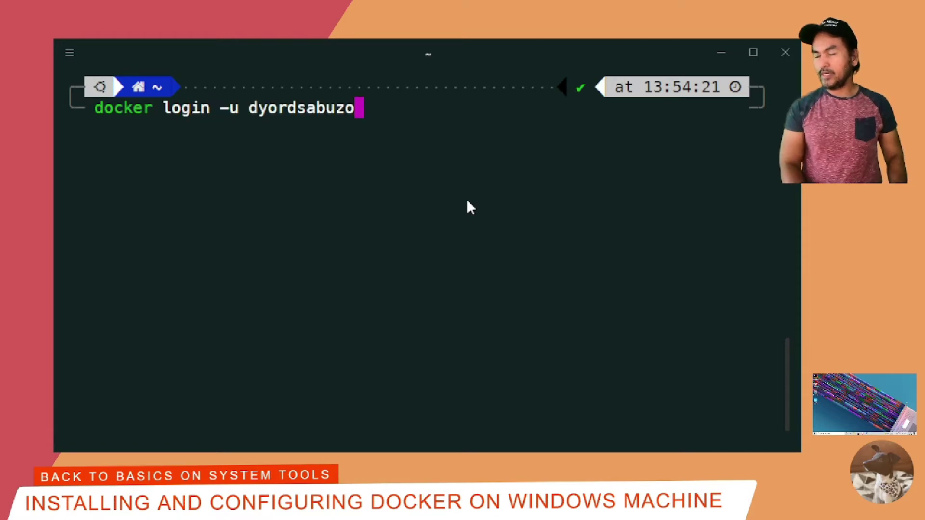
{"action": "key", "text": "Return"}
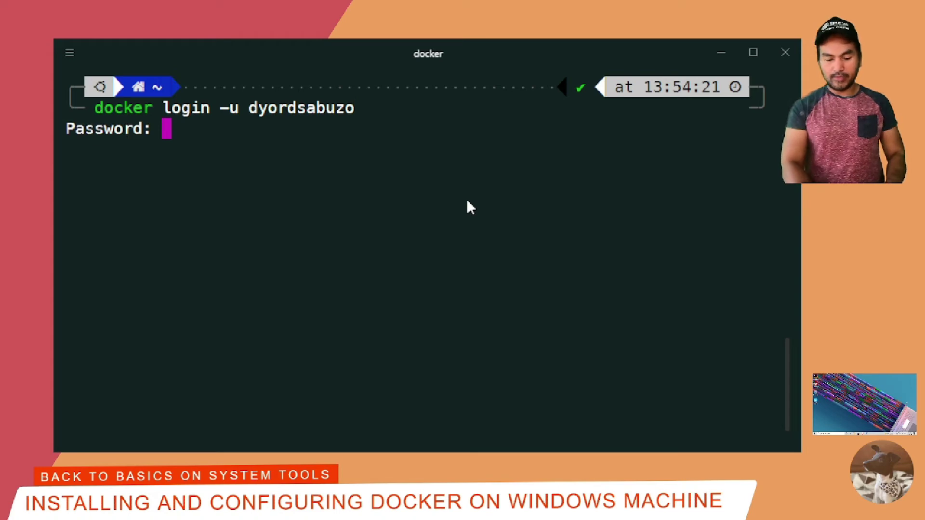
{"action": "key", "text": "Return"}
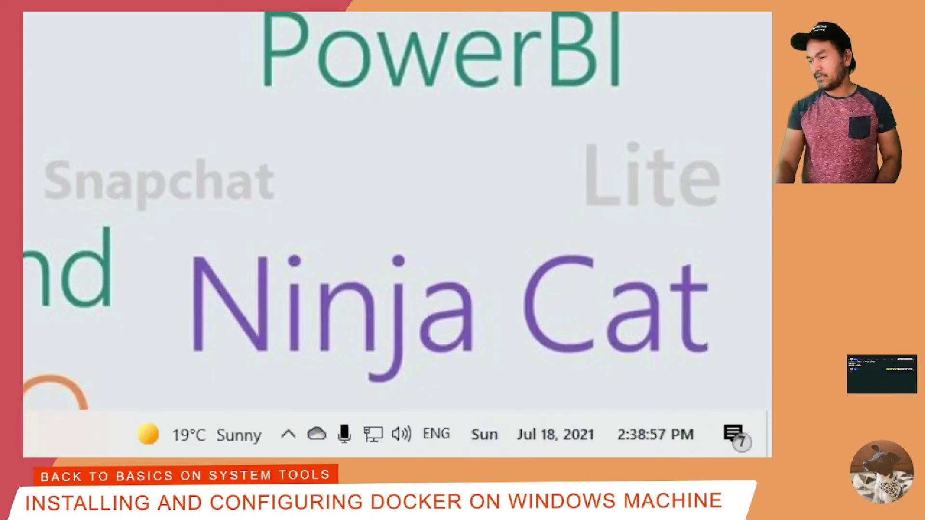
- Check in Docker Desktop's system tray options which account is signed in
{"action": "left_click", "coordinate": [287, 433]}
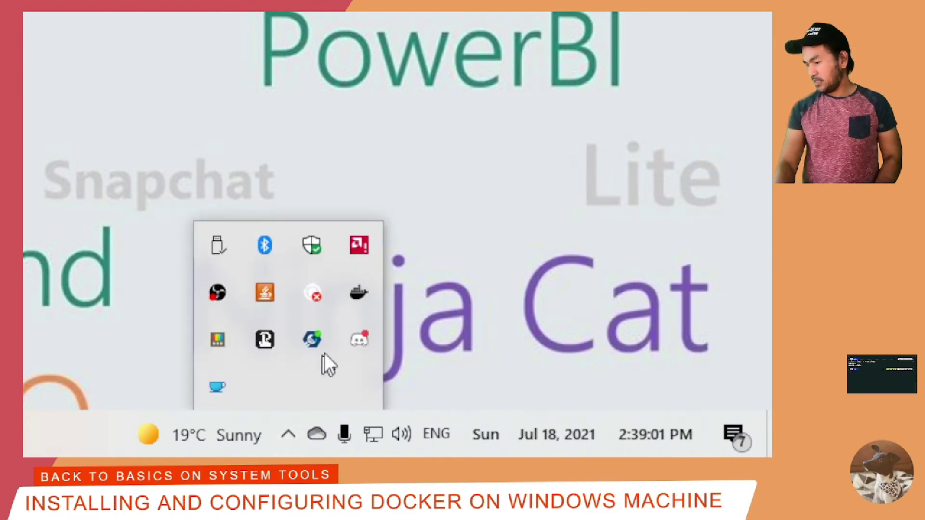
{"action": "right_click", "coordinate": [364, 291]}
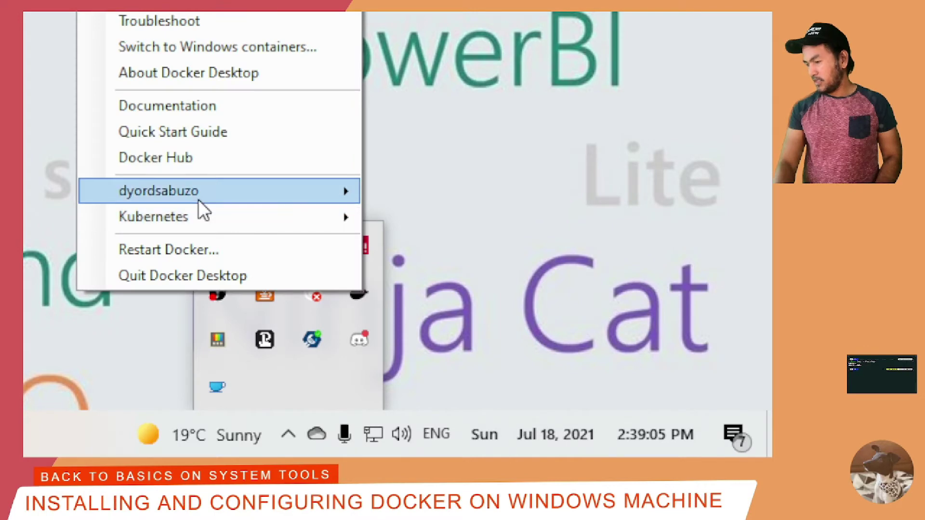
{"action": "mouse_move", "coordinate": [199, 201]}
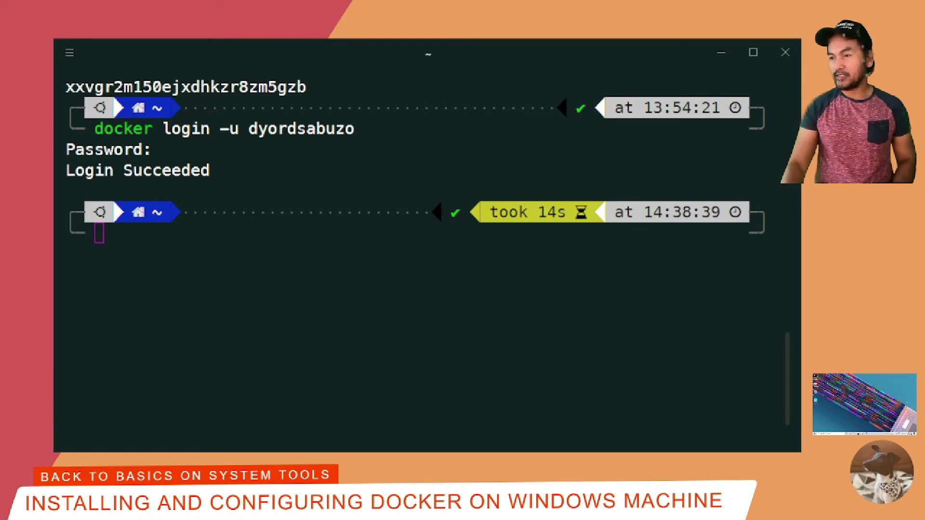
- In the terminal, change to the project directory workspace/git/pablosspot/ep-16
{"action": "type", "text": "cd workspace/gi"}
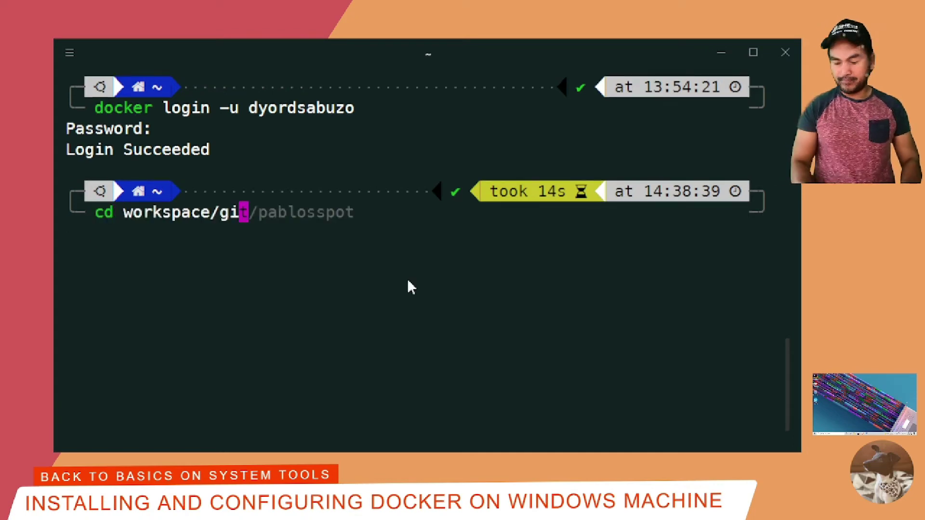
{"action": "type", "text": "t/pablosspot/ep-16"}
{"action": "key", "text": "Return"}
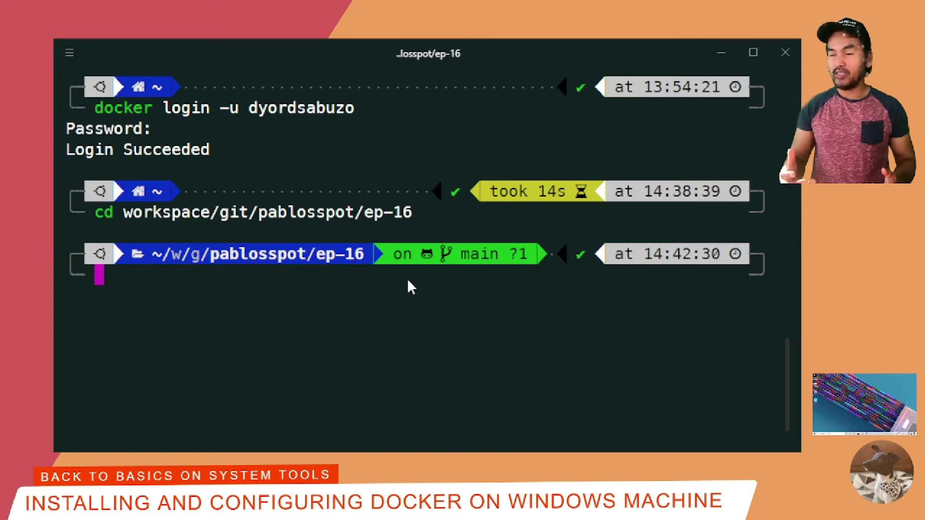
- Build and start the ep-16 project's containers in detached mode with docker compose up --build -d
{"action": "key", "text": "alt+Tab"}
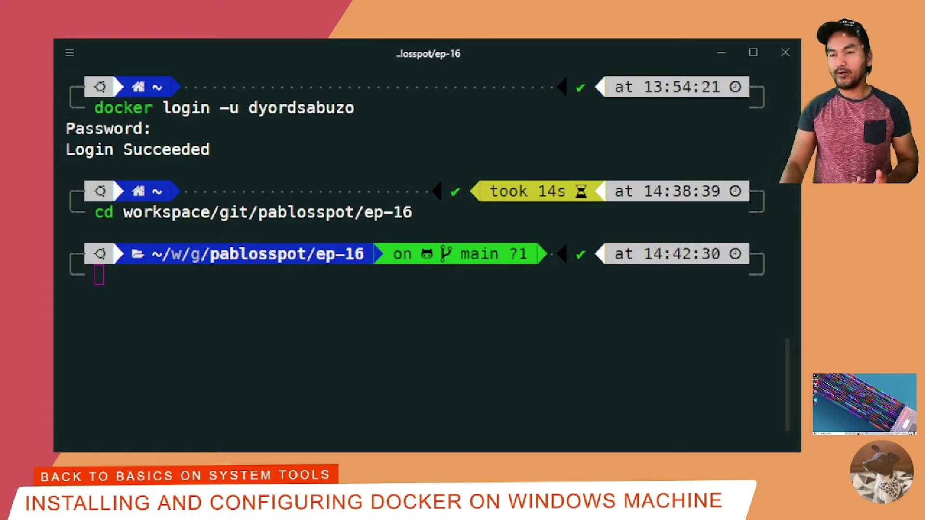
{"action": "left_click", "coordinate": [282, 279]}
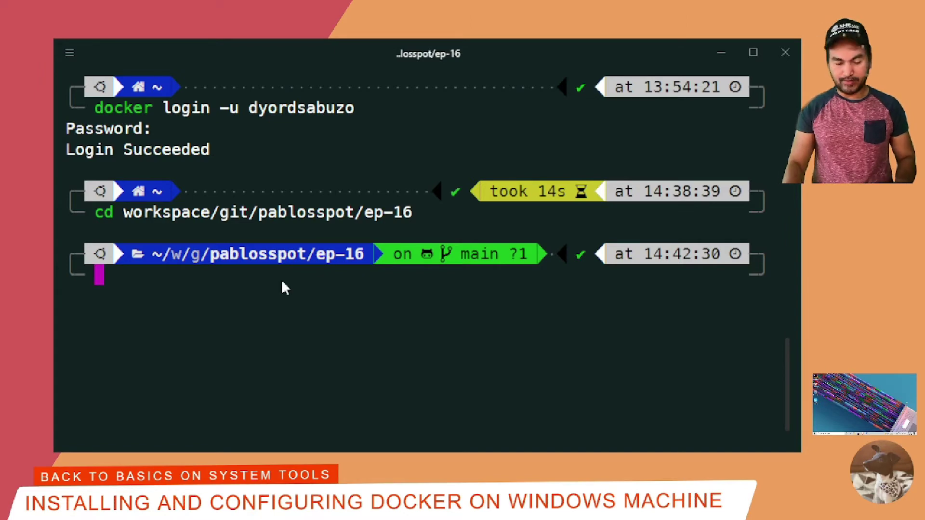
{"action": "type", "text": "docker compose"}
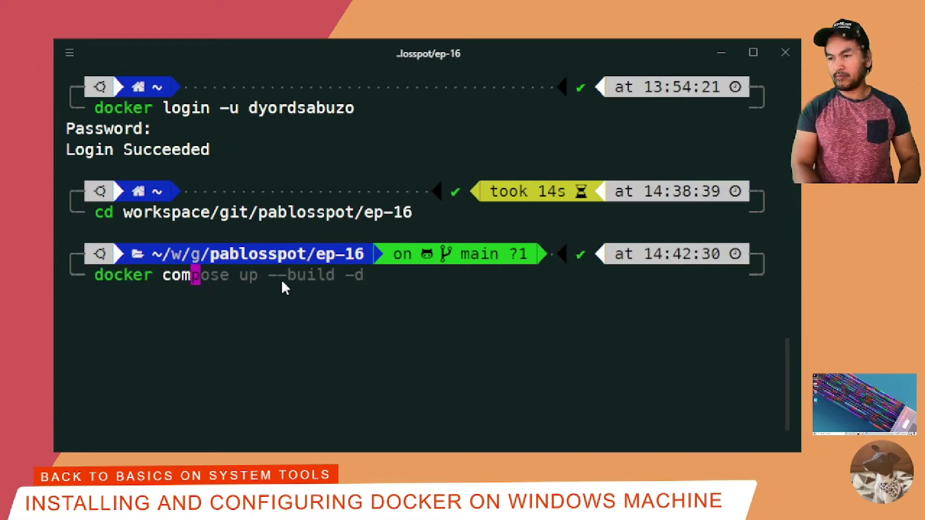
{"action": "key", "text": "Right"}
{"action": "key", "text": "Return"}
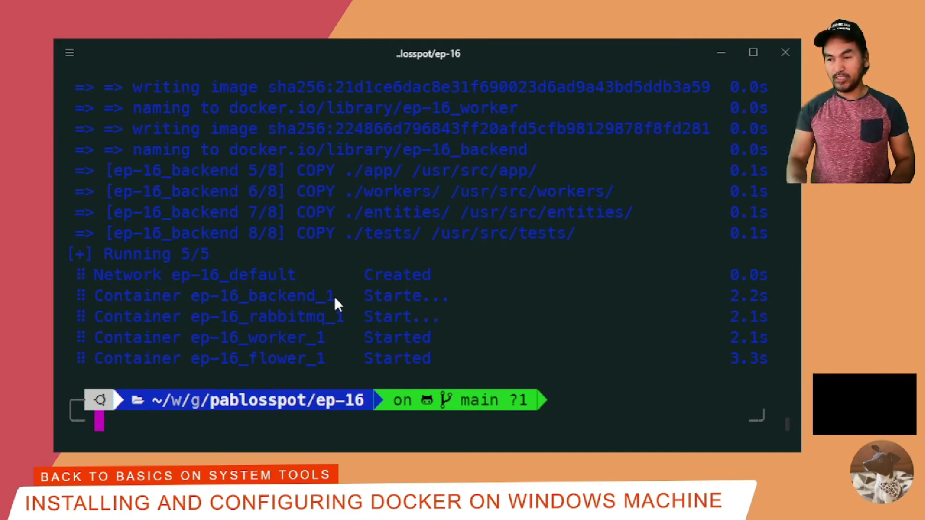
- List the local Docker images with docker images and the running containers with docker container ls
{"action": "type", "text": "docker images"}
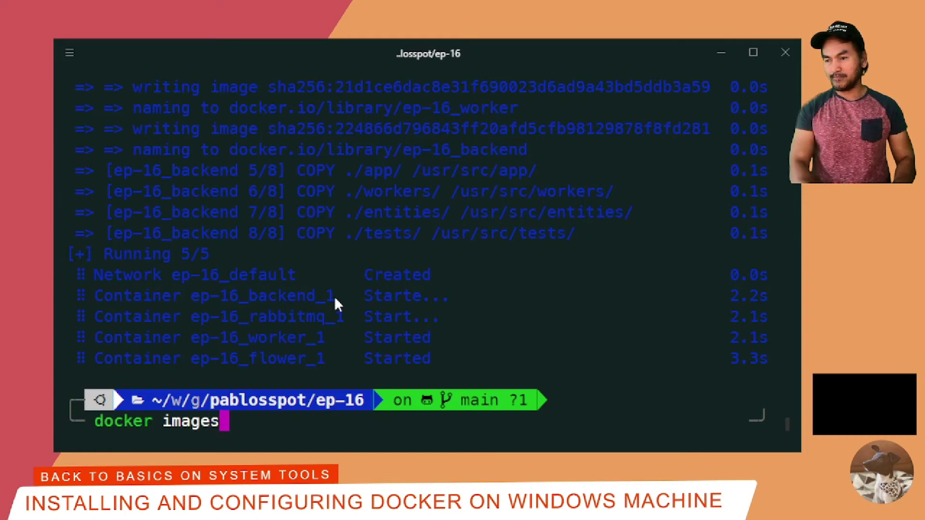
{"action": "key", "text": "Return"}
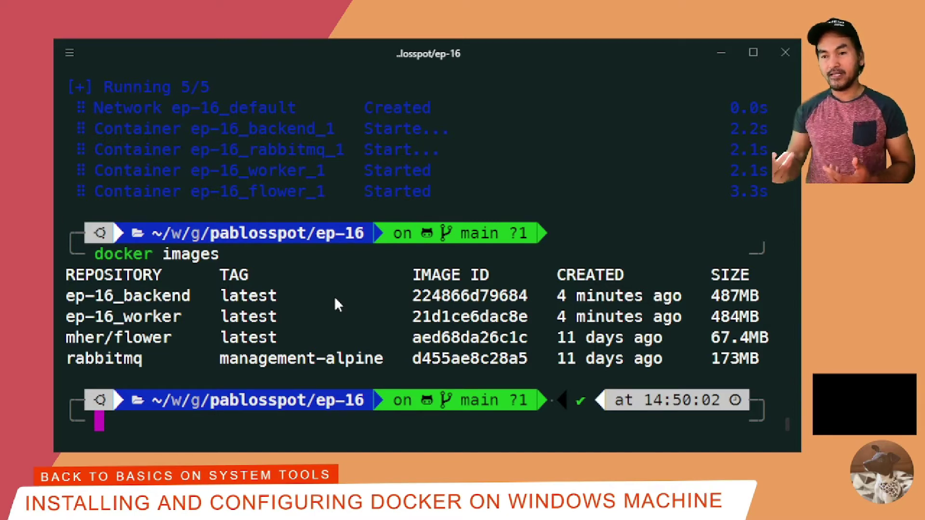
{"action": "type", "text": "docker container "}
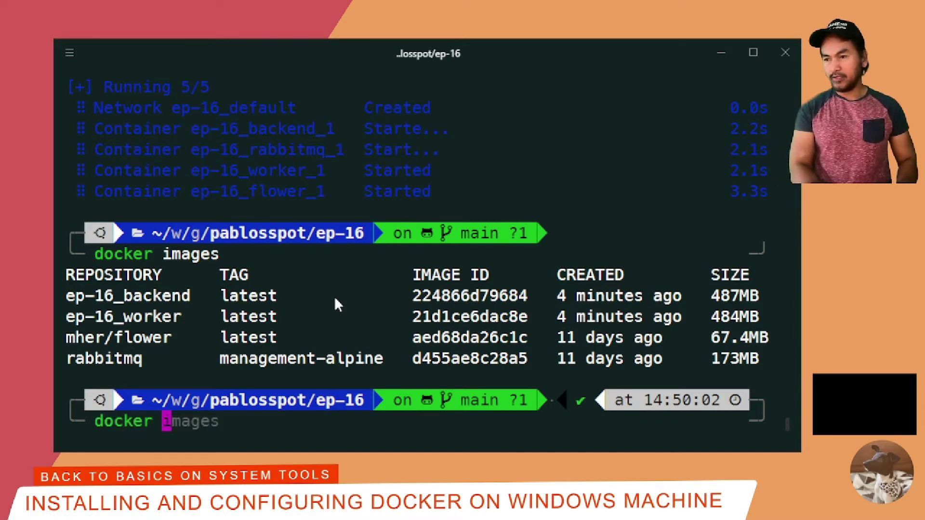
{"action": "type", "text": "ls"}
{"action": "key", "text": "Return"}
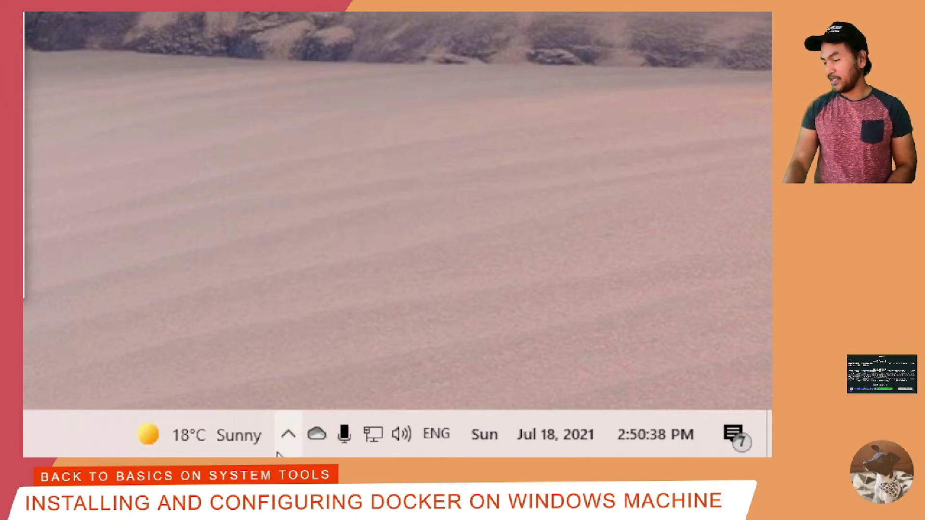
- Switch to the Docker Desktop dashboard and review the ep-16 project's containers, the local images and the volumes
{"action": "left_click", "coordinate": [288, 435]}
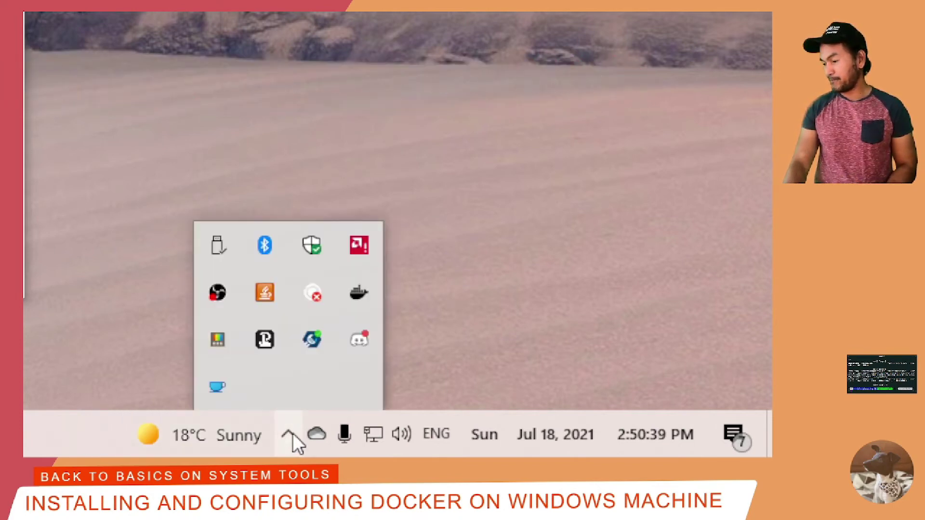
{"action": "left_click", "coordinate": [369, 299]}
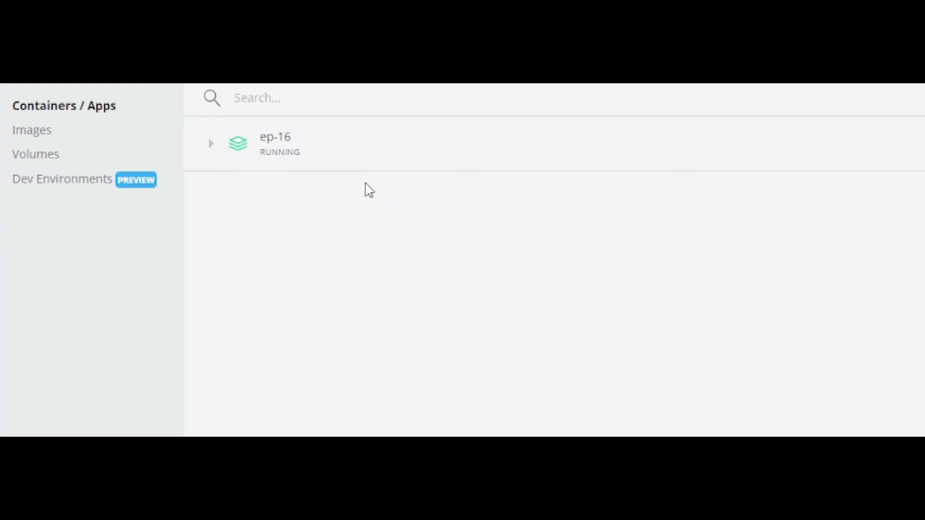
{"action": "left_click", "coordinate": [211, 144]}
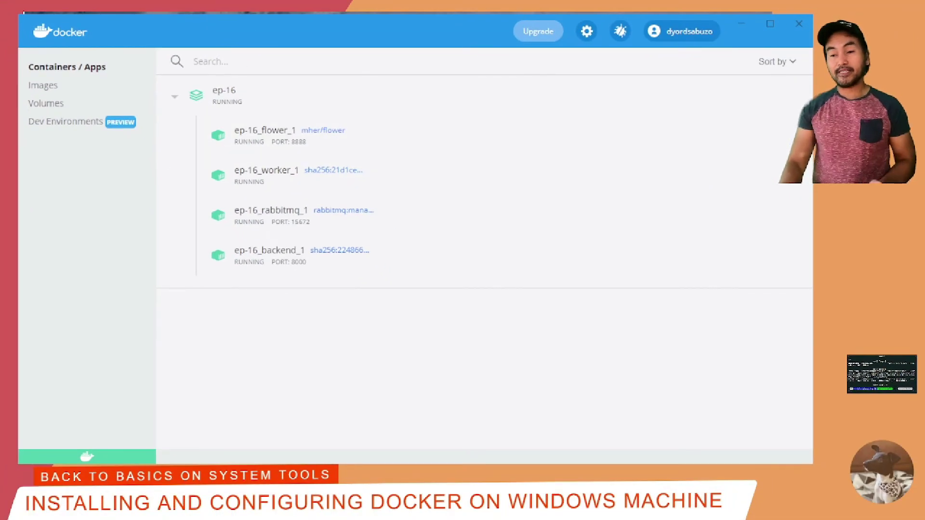
{"action": "left_click", "coordinate": [48, 87]}
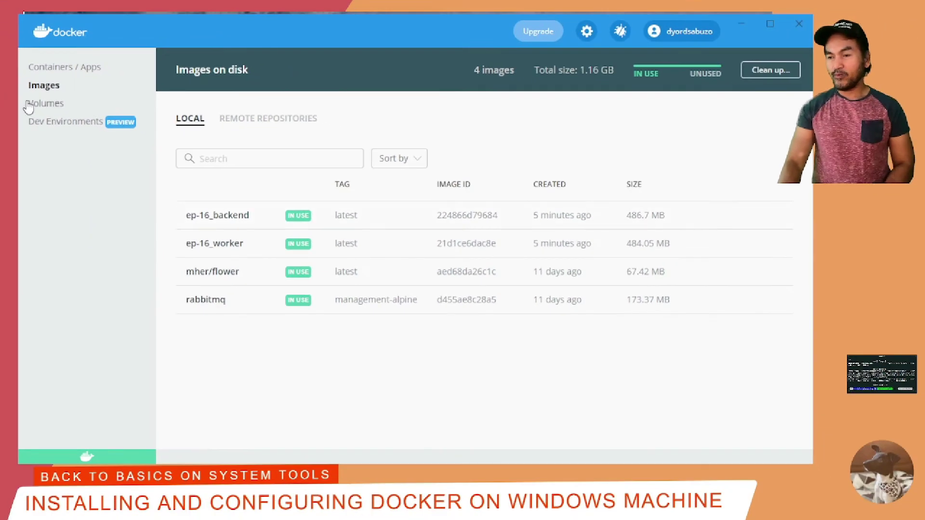
{"action": "left_click", "coordinate": [44, 105]}
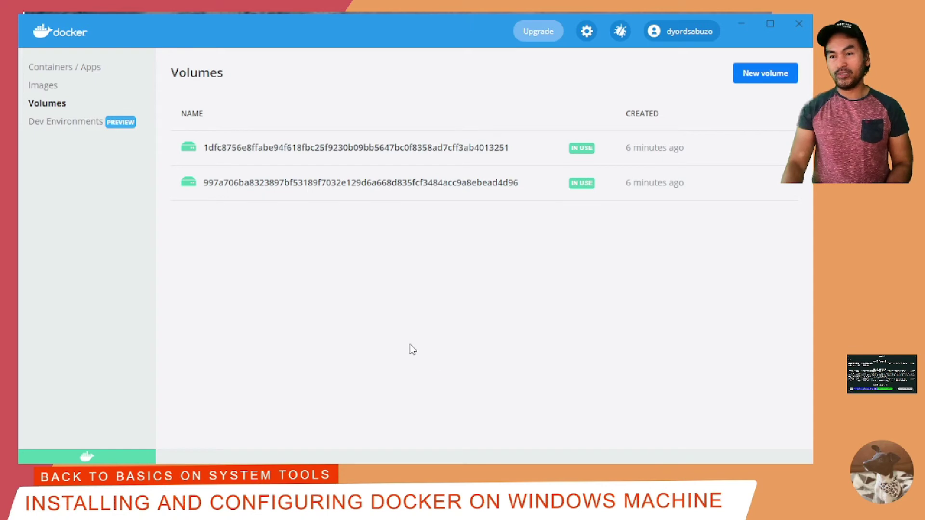
- Enable Kubernetes in Docker Desktop's settings, apply the change with a restart, and install the Kubernetes cluster
{"action": "left_click", "coordinate": [586, 32]}
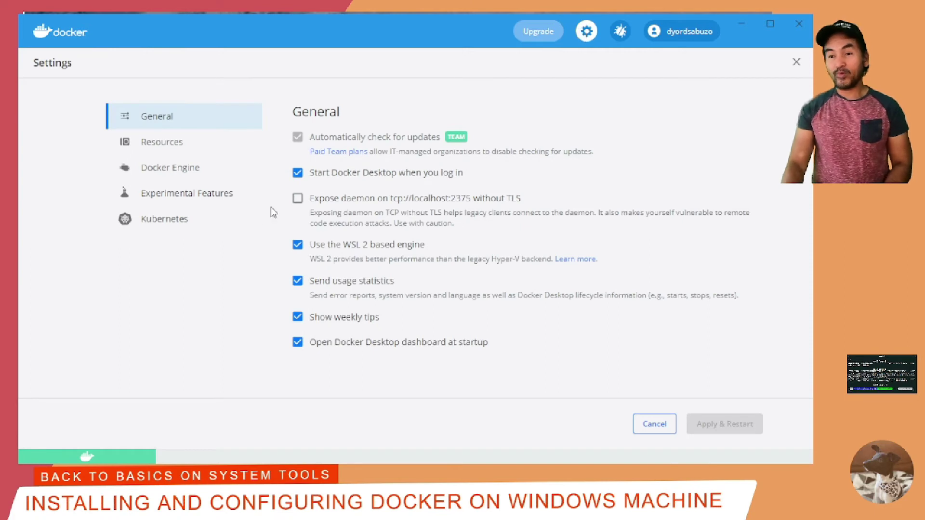
{"action": "left_click", "coordinate": [172, 222]}
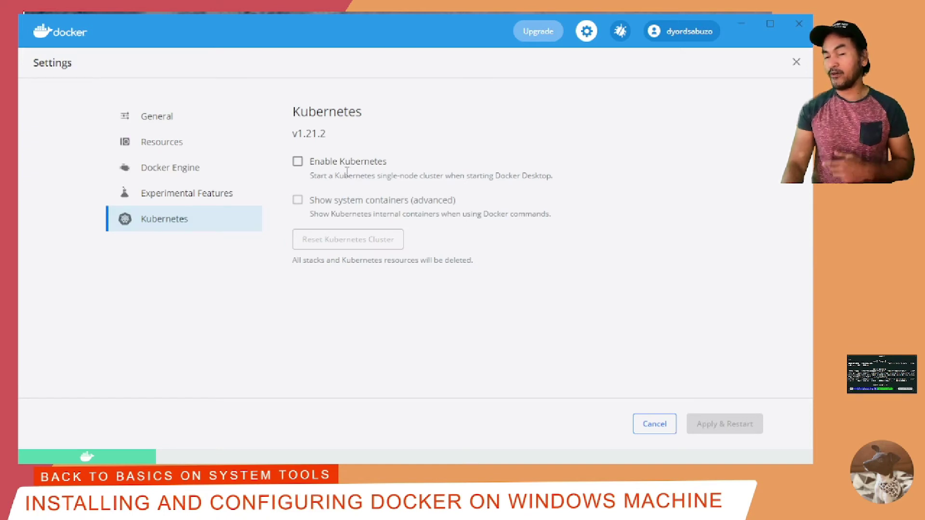
{"action": "left_click", "coordinate": [298, 164]}
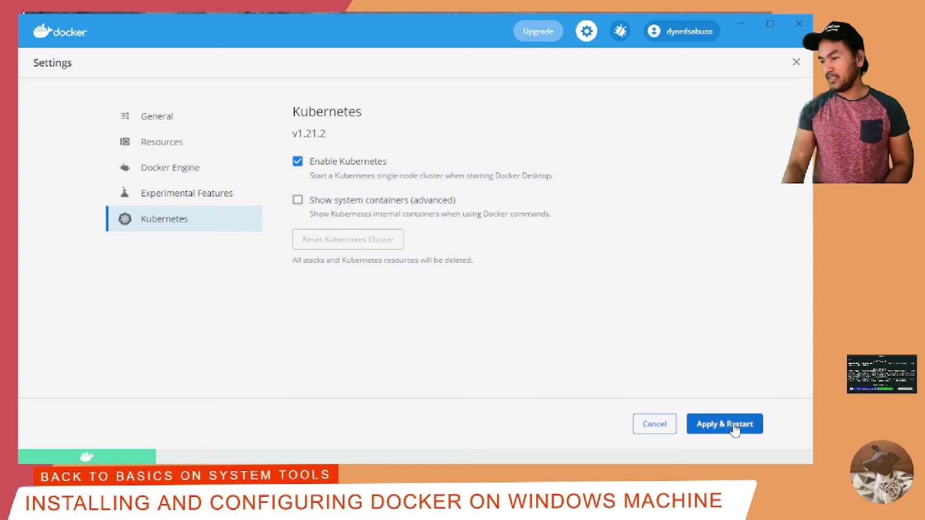
{"action": "left_click", "coordinate": [734, 429]}
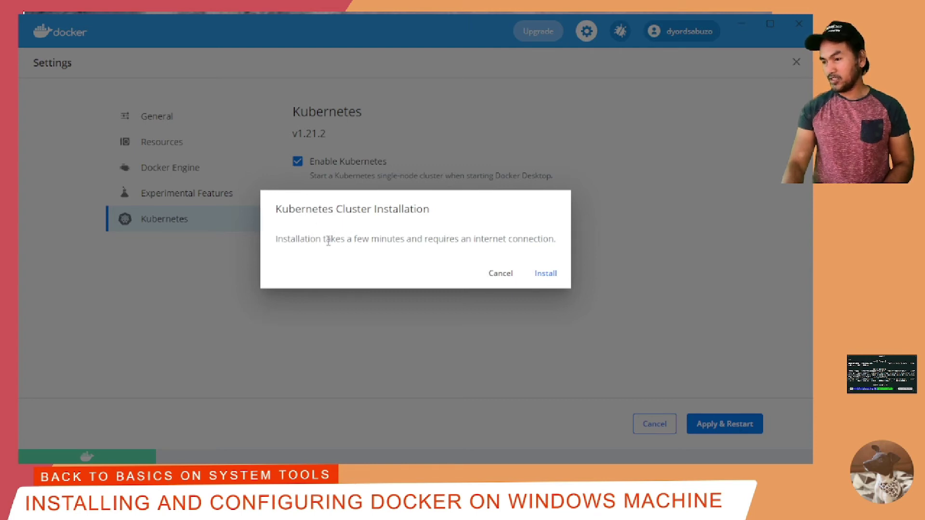
{"action": "left_click", "coordinate": [548, 273]}
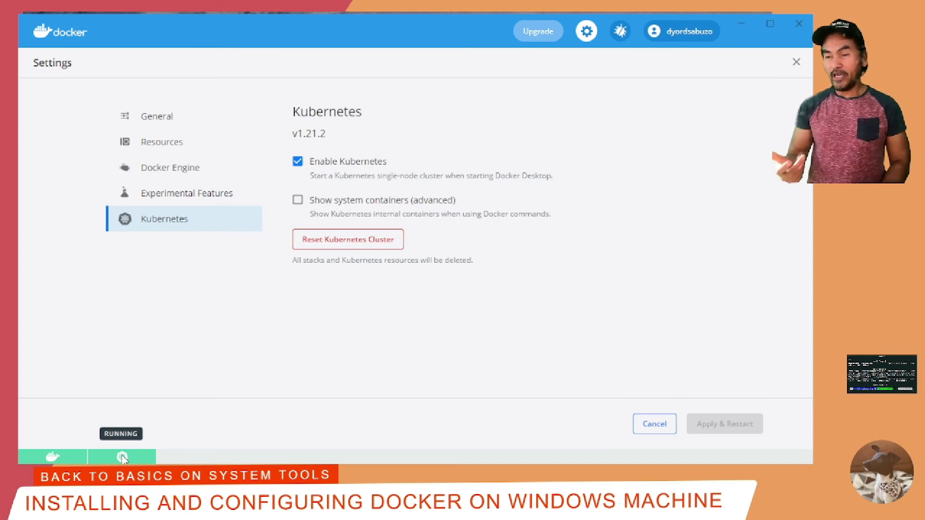
{"action": "left_click", "coordinate": [797, 62]}
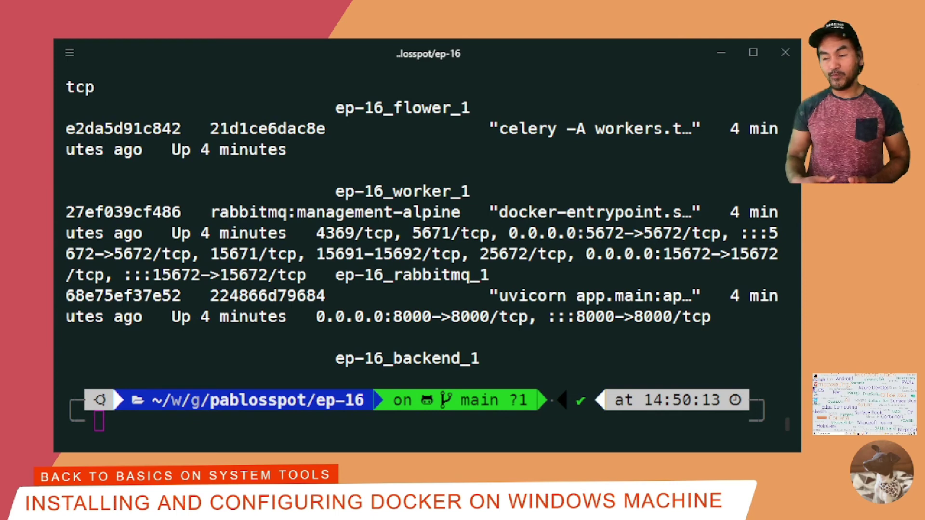
- In the terminal, clear the screen and list the Kubernetes cluster's nodes with kubectl get nodes
{"action": "key", "text": "ctrl+l"}
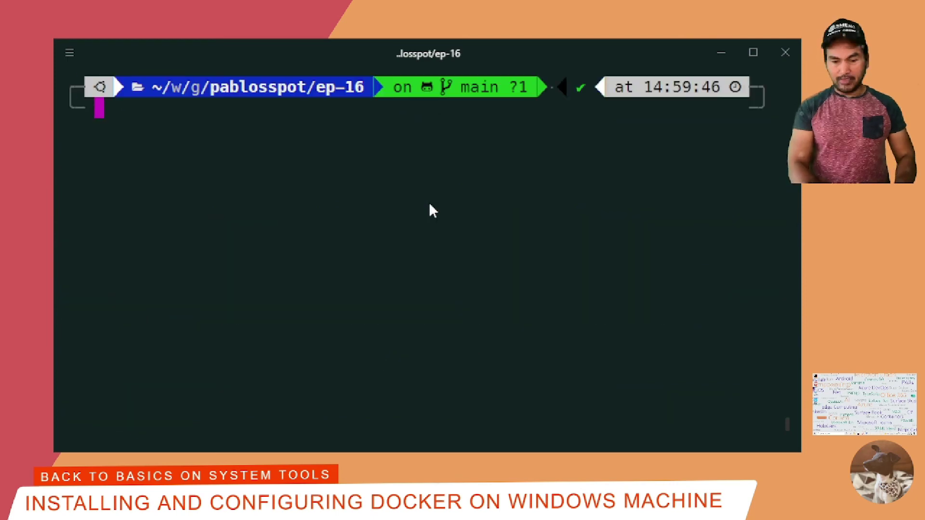
{"action": "type", "text": "kubectl ge"}
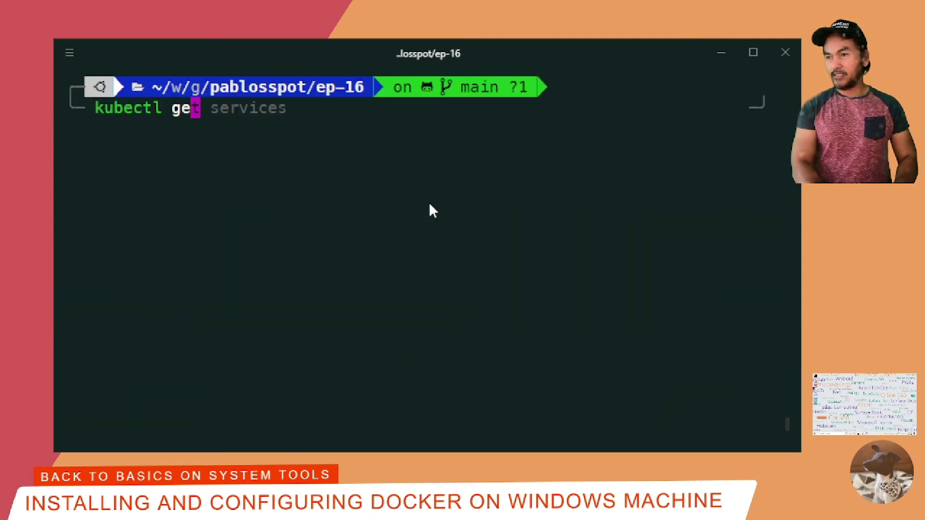
{"action": "type", "text": "t nodes"}
{"action": "key", "text": "Return"}
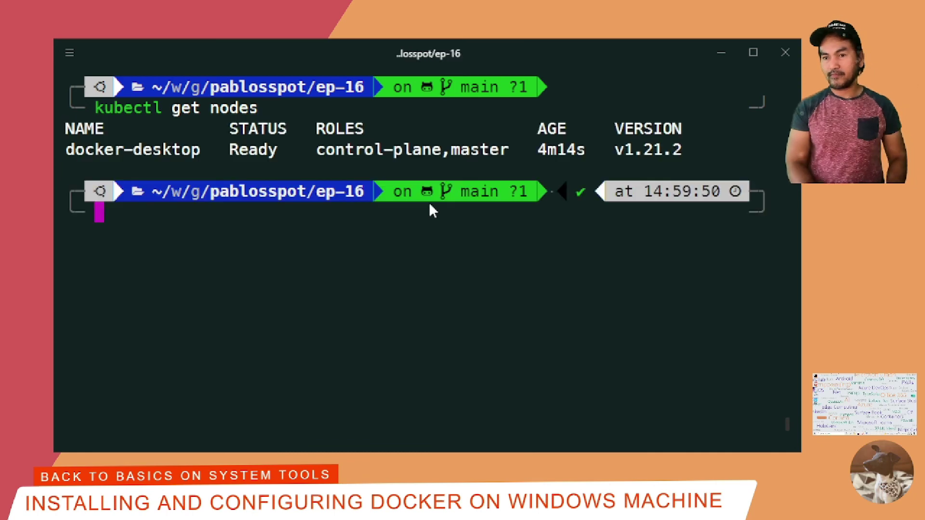